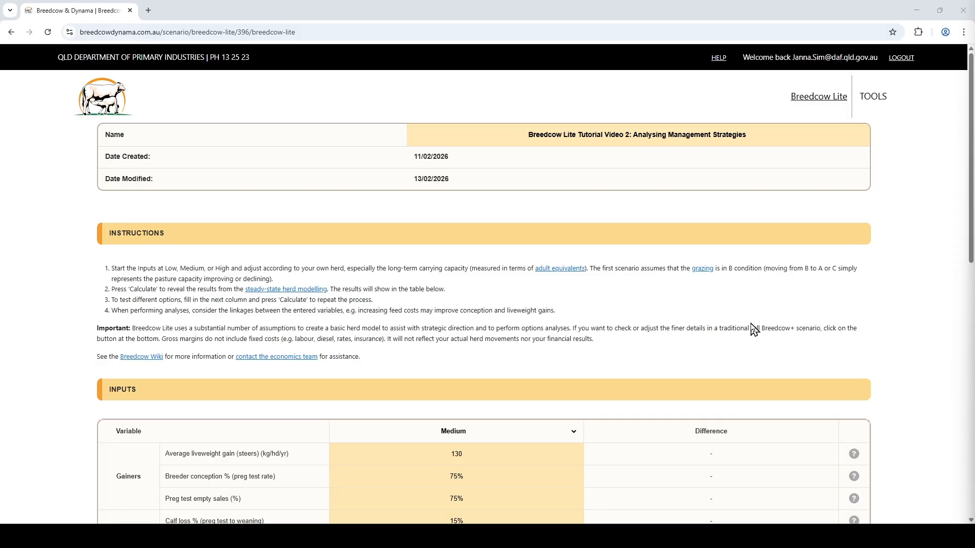
# Step: Switch the input preset from Medium to Low
pyautogui.scroll(-6, 753, 330)
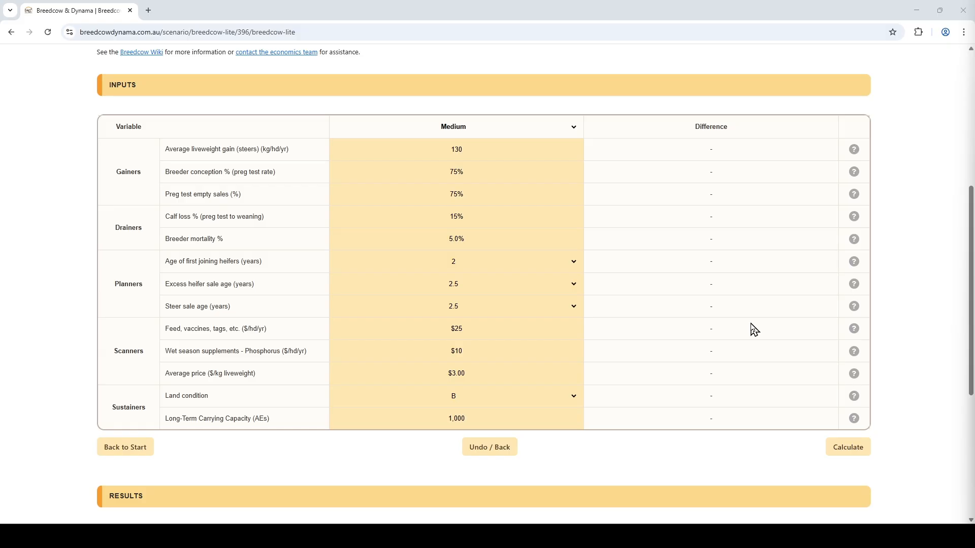
pyautogui.click(448, 131)
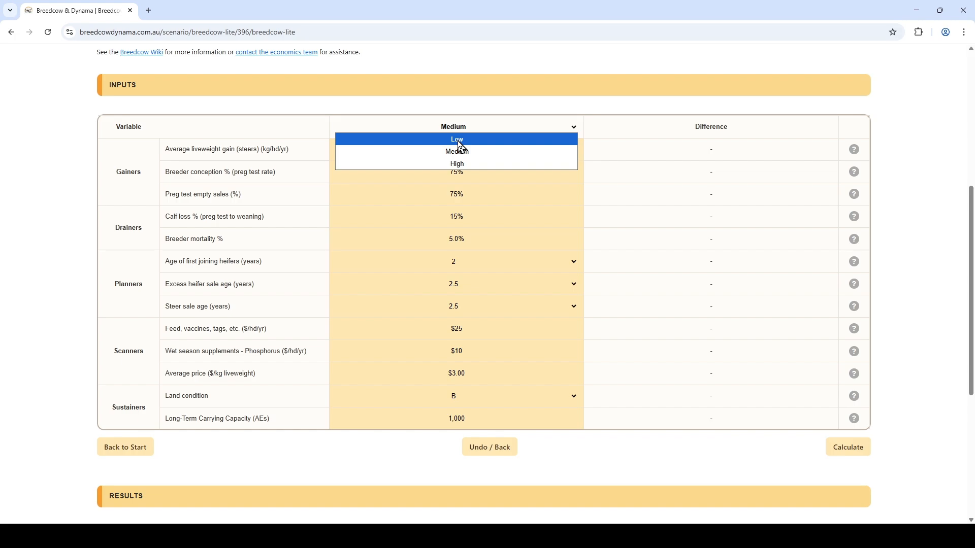
pyautogui.click(458, 141)
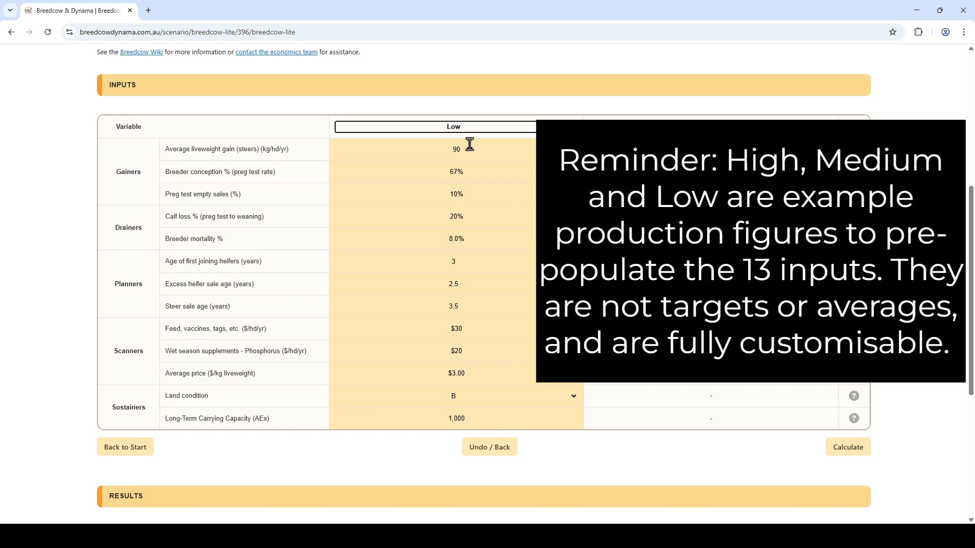
# Step: Set preg test empty sales to 0% and wet season phosphorus supplements to $0
pyautogui.click(472, 194)
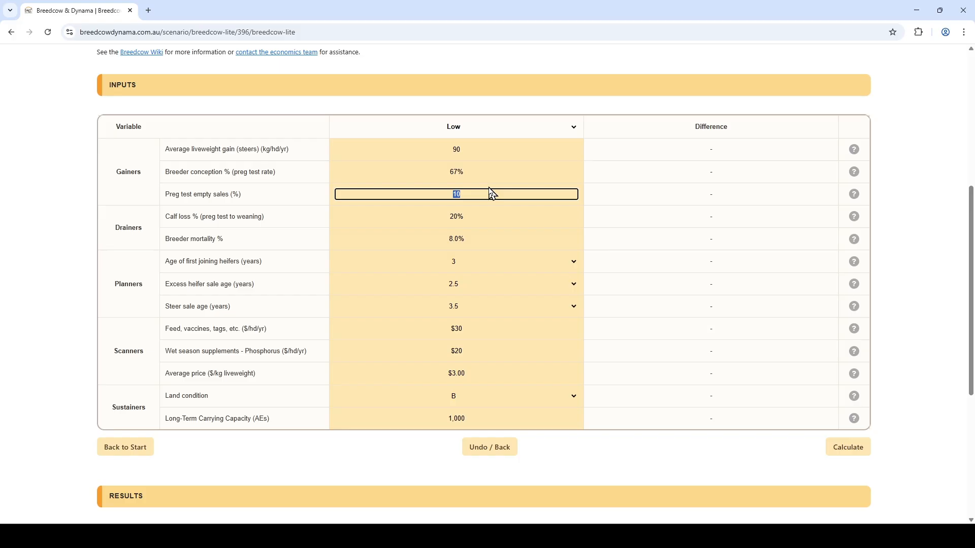
pyautogui.write('0')
pyautogui.press('Tab')
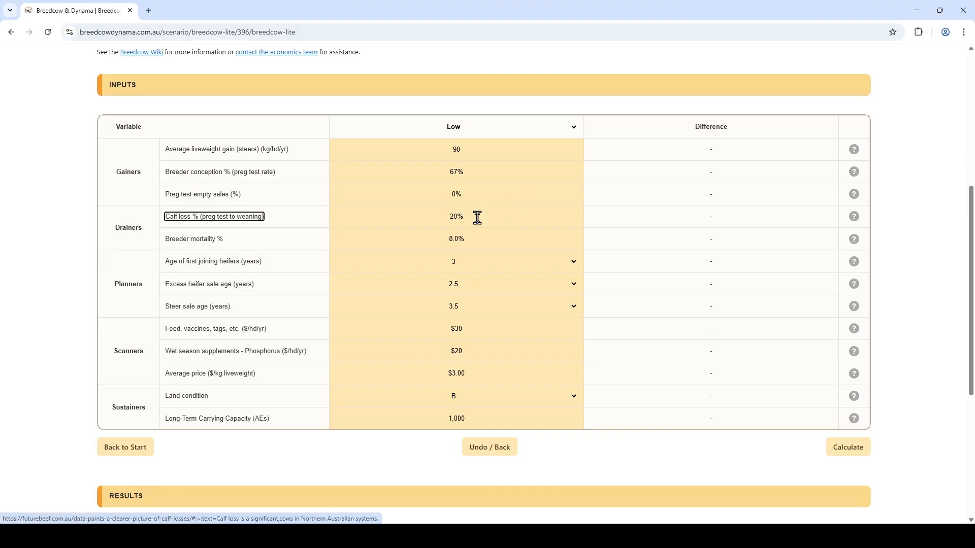
pyautogui.press('Tab')
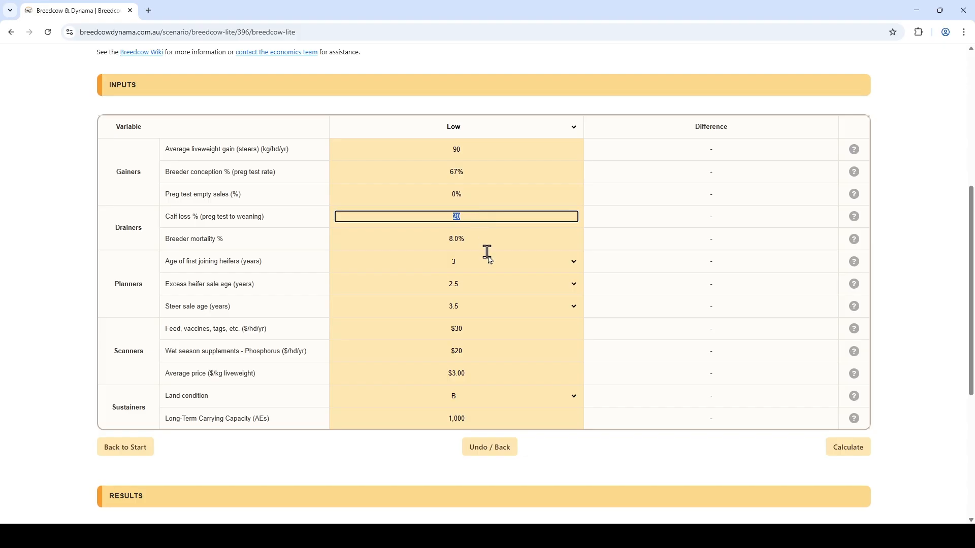
pyautogui.click(477, 352)
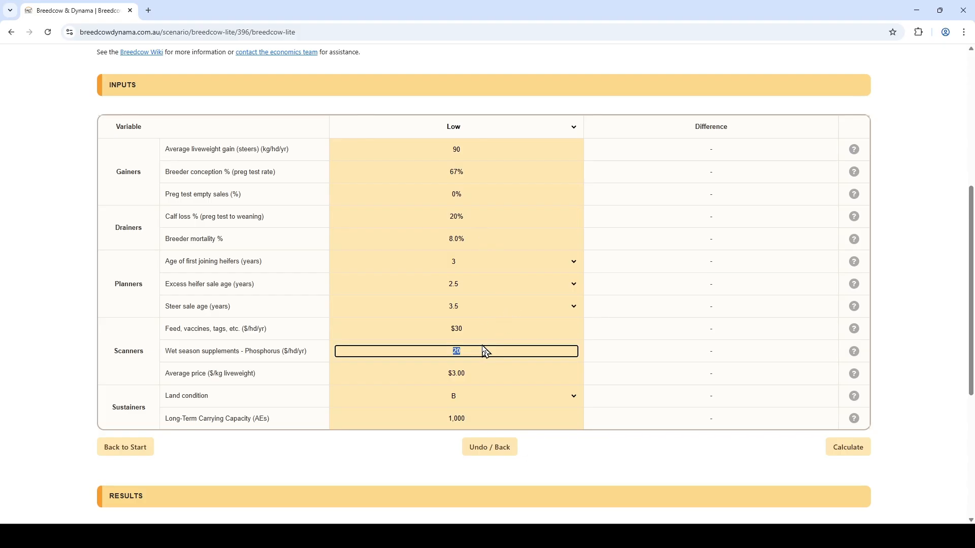
pyautogui.write('0')
pyautogui.press('Tab')
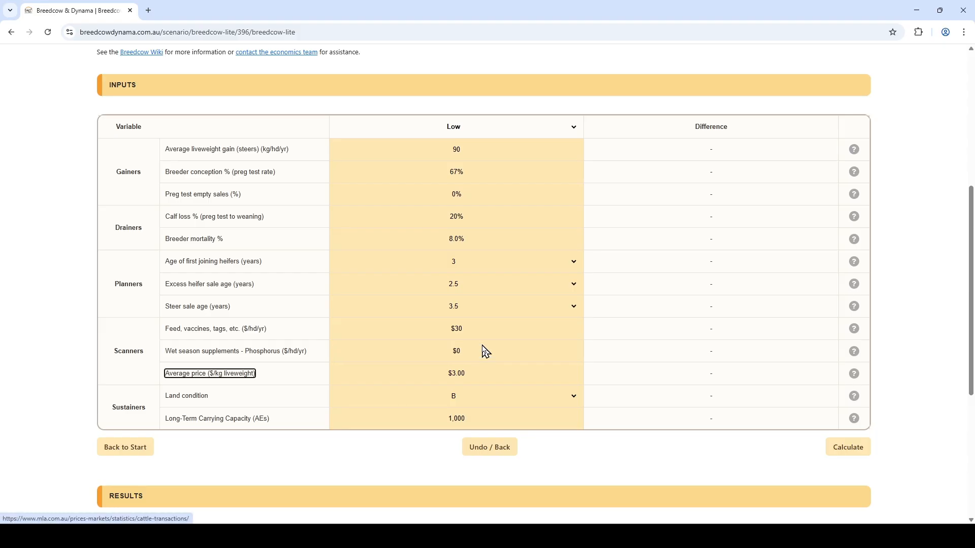
# Step: Set the long-term carrying capacity to 1200 AEs and calculate the first scenario
pyautogui.click(475, 421)
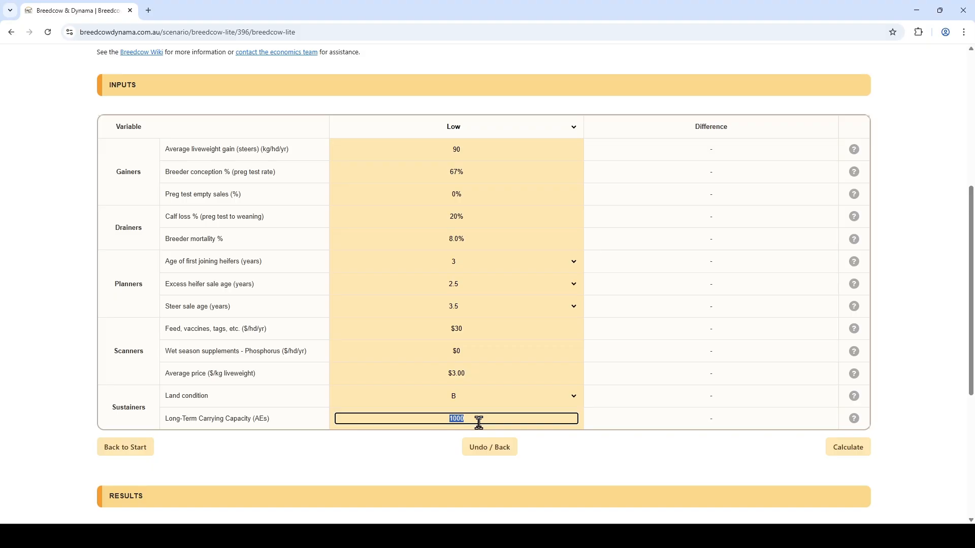
pyautogui.write('1200')
pyautogui.press('Tab')
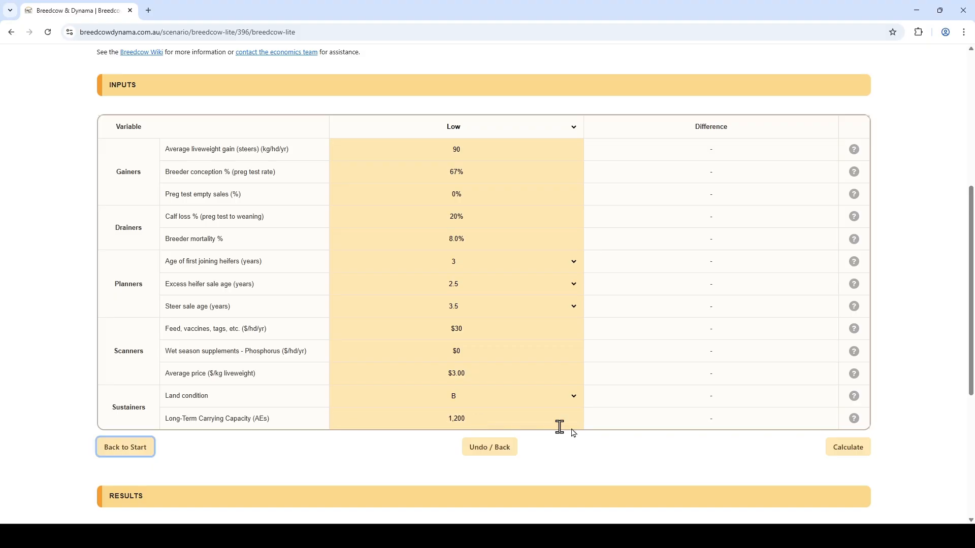
pyautogui.click(863, 449)
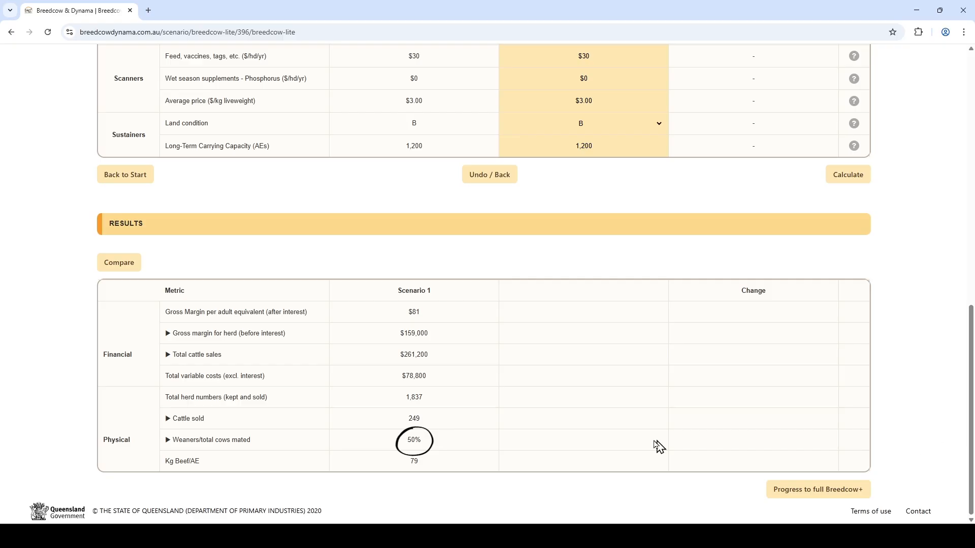
# Step: Set preg test empty sales to 100% and calculate a second scenario
pyautogui.scroll(1, 744, 386)
pyautogui.scroll(5, 746, 386)
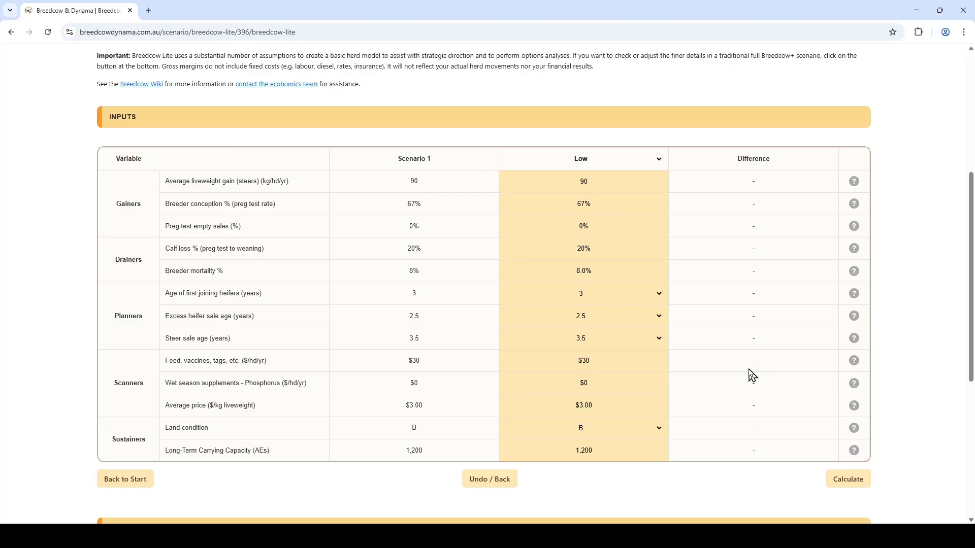
pyautogui.click(599, 225)
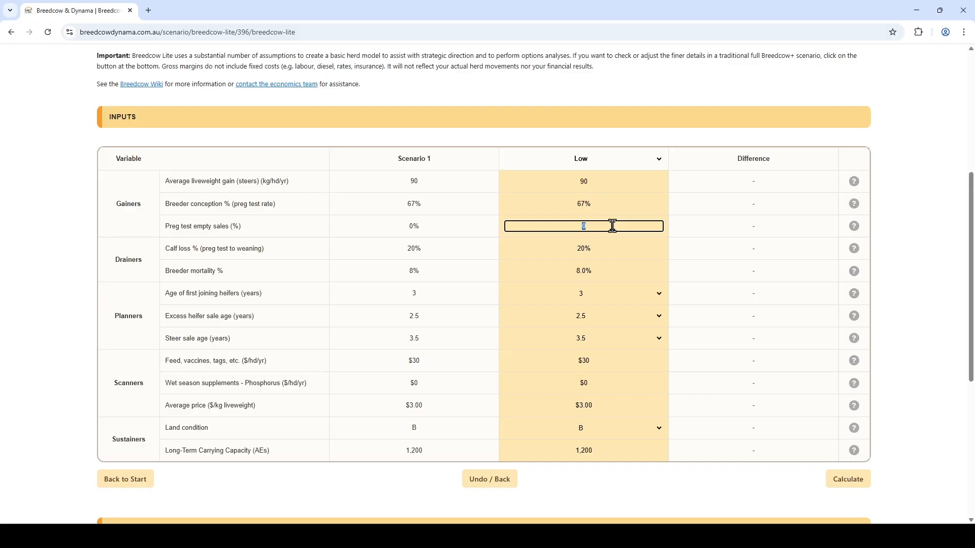
pyautogui.write('100')
pyautogui.press('Tab')
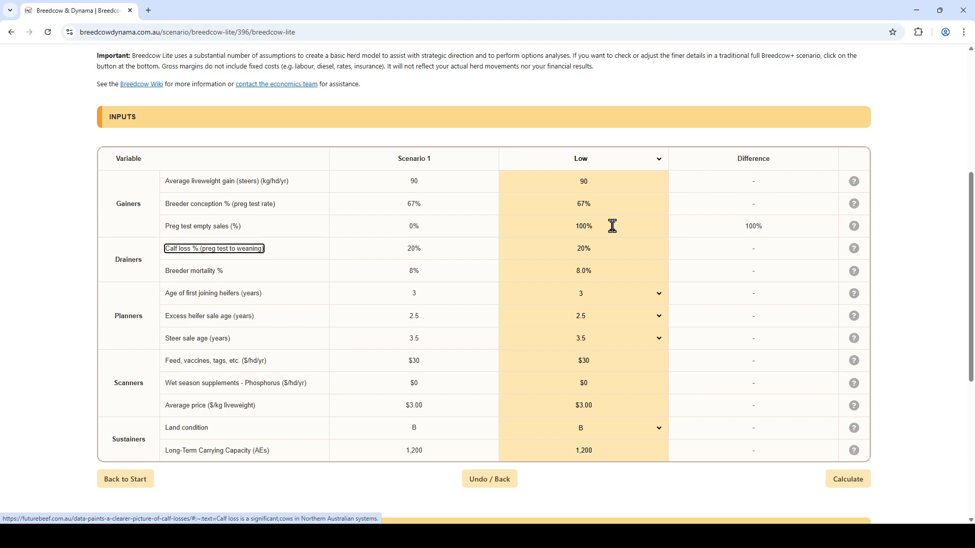
pyautogui.click(850, 482)
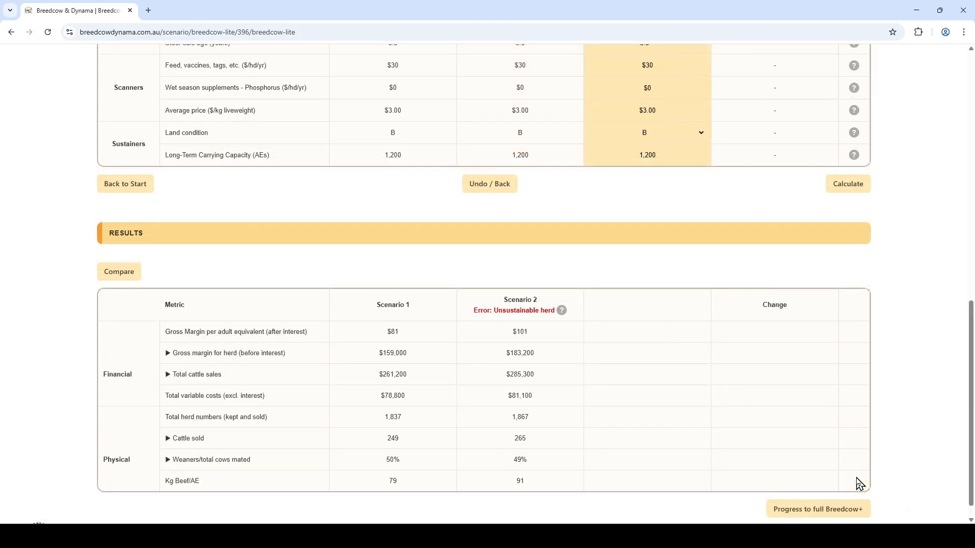
# Step: Expand the cattle sold breakdown and examine Scenario 2's unsustainable herd error and excess heifers sold
pyautogui.moveTo(562, 312)
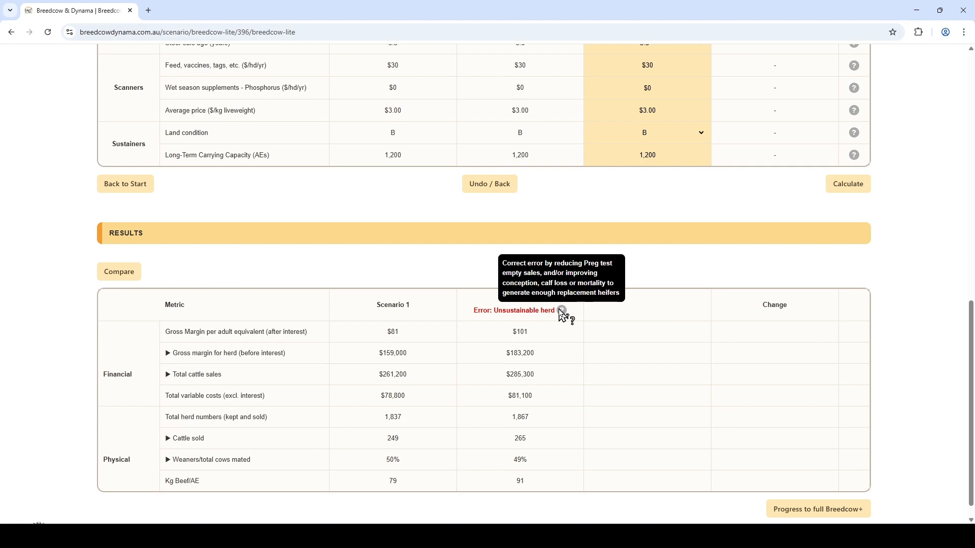
pyautogui.click(193, 440)
pyautogui.scroll(-3, 492, 431)
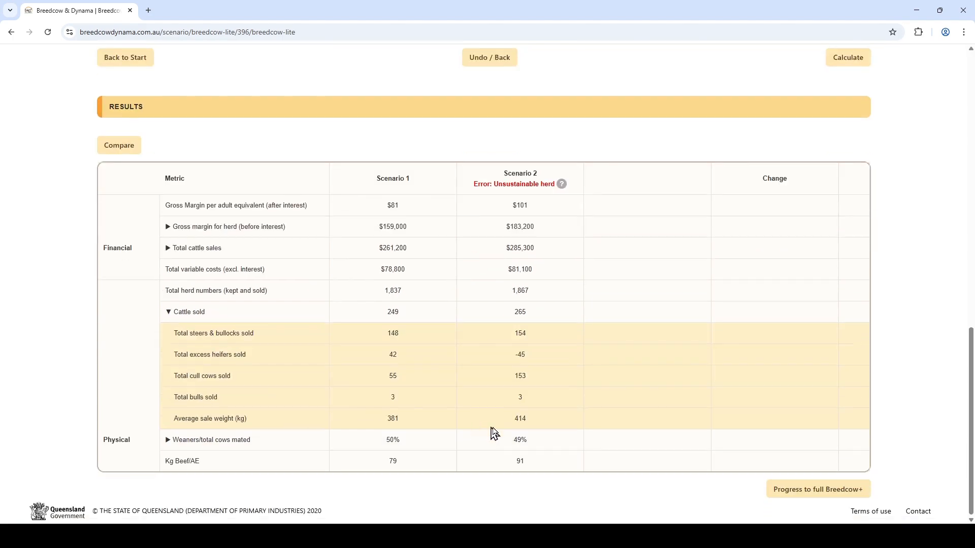
pyautogui.moveTo(512, 355); pyautogui.dragTo(544, 361)
pyautogui.moveTo(562, 185)
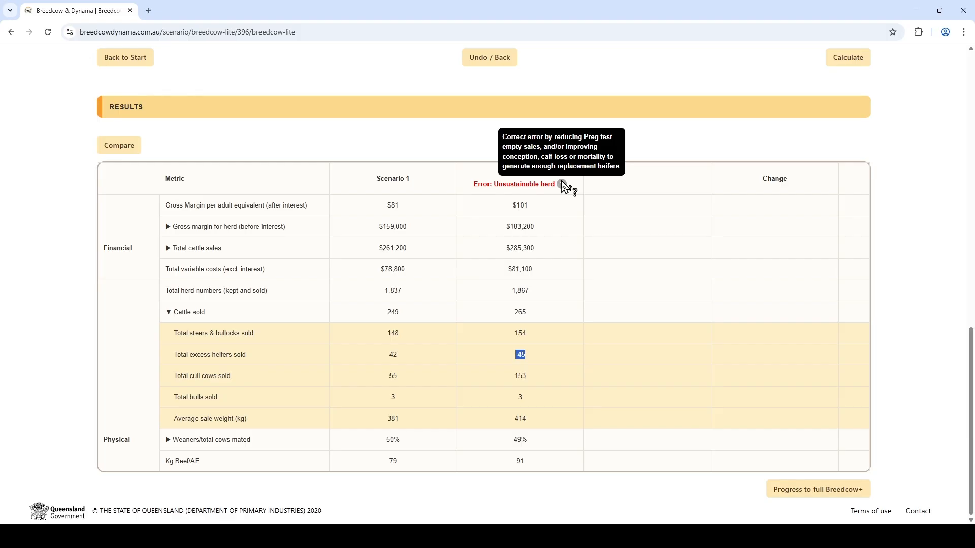
# Step: Set preg test empty sales to 51% and calculate a third scenario
pyautogui.scroll(8, 579, 284)
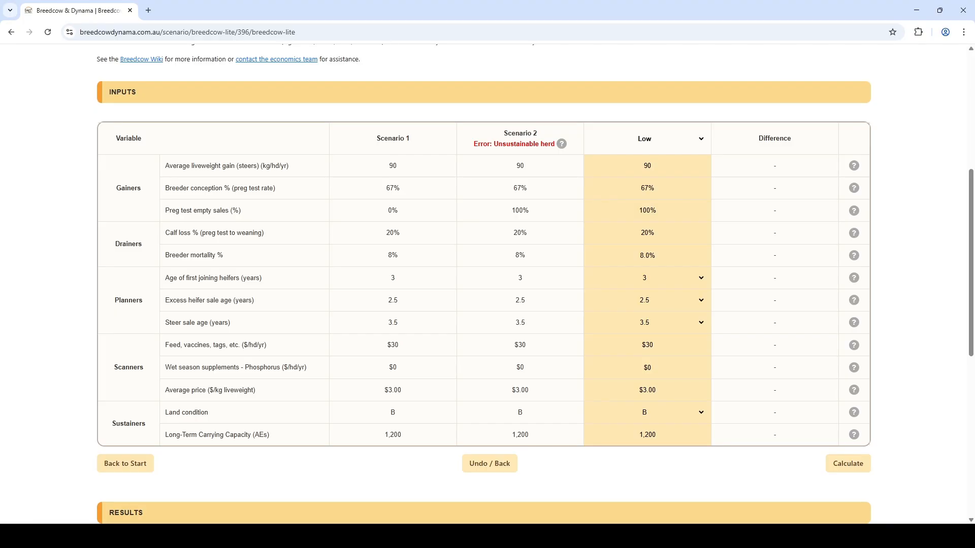
pyautogui.click(668, 209)
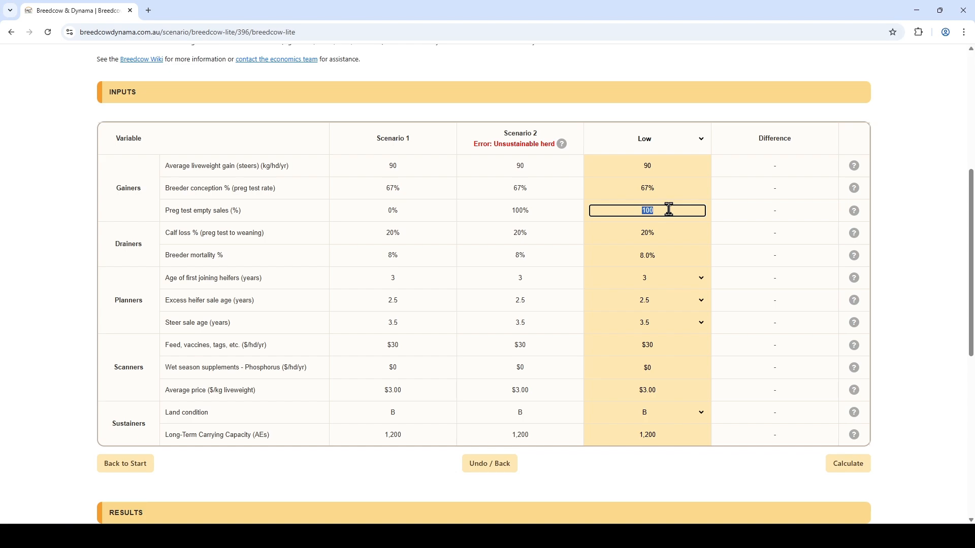
pyautogui.write('51')
pyautogui.press('Tab')
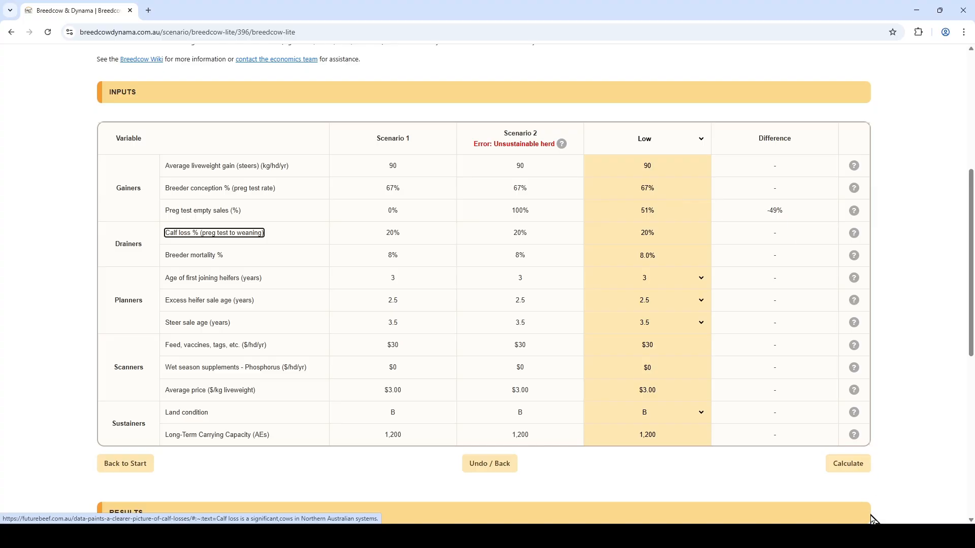
pyautogui.click(859, 469)
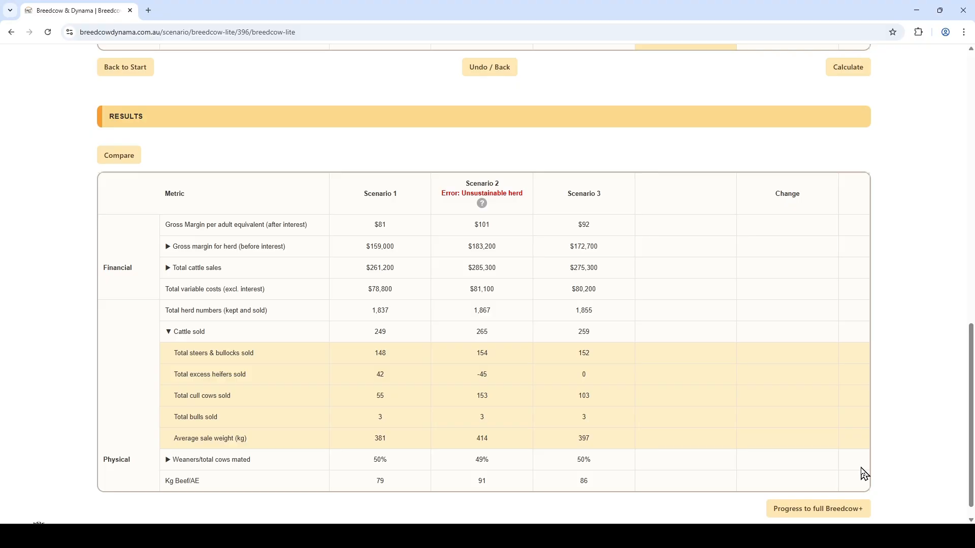
# Step: Compare results with Scenario 1 as Scenario A and Scenario 3 as Scenario B
pyautogui.scroll(-1, 863, 474)
pyautogui.click(123, 135)
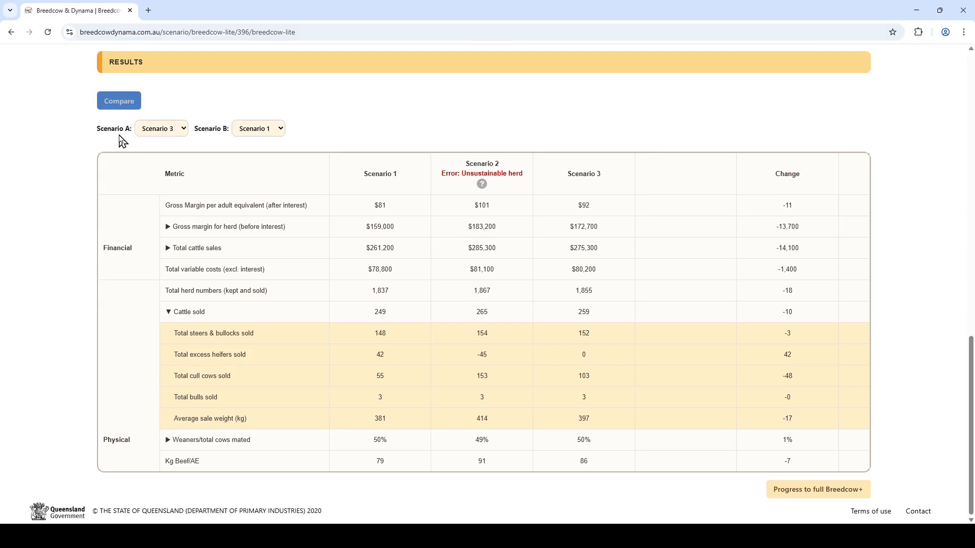
pyautogui.click(163, 133)
pyautogui.click(157, 144)
pyautogui.click(257, 129)
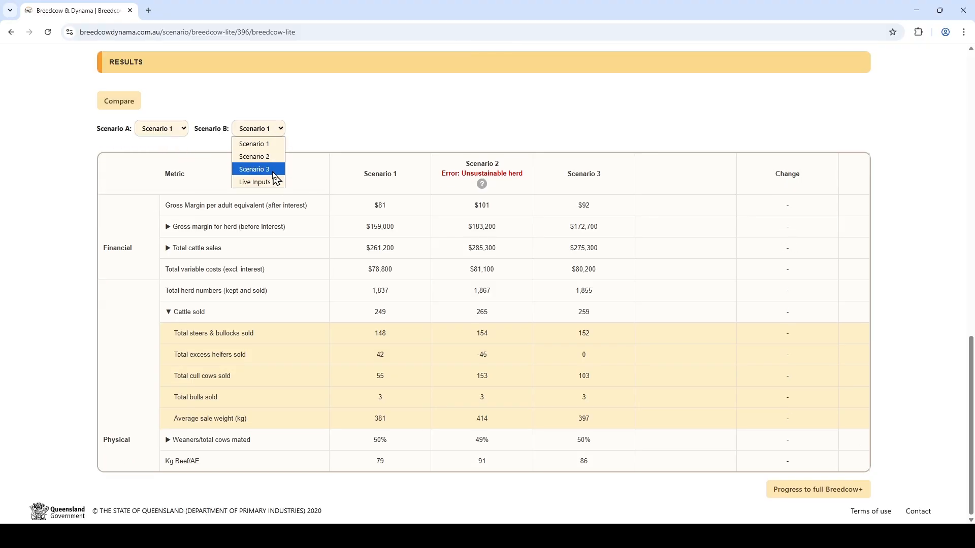
pyautogui.click(256, 167)
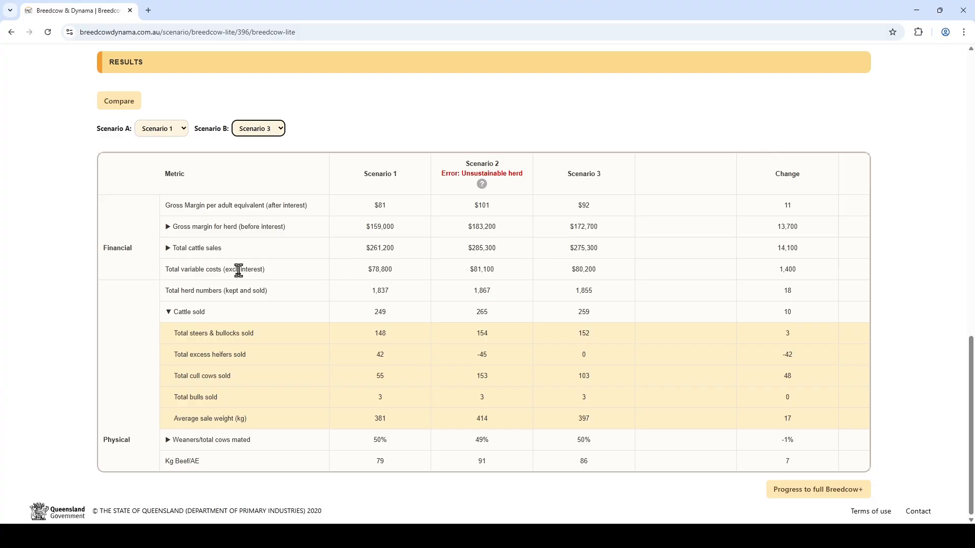
# Step: Set average liveweight gain to 120 kg/hd/yr and breeder conception to 77%
pyautogui.click(246, 227)
pyautogui.scroll(-2, 821, 300)
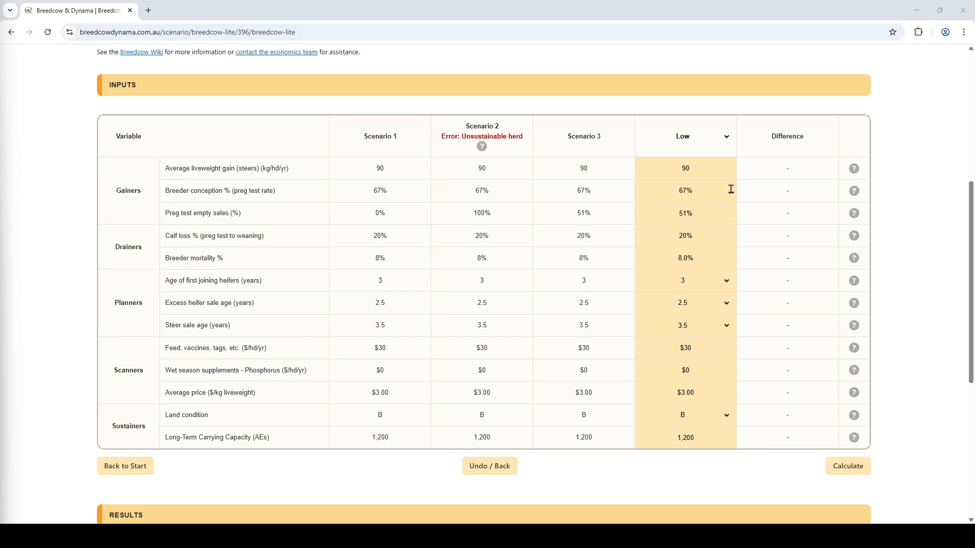
pyautogui.click(704, 168)
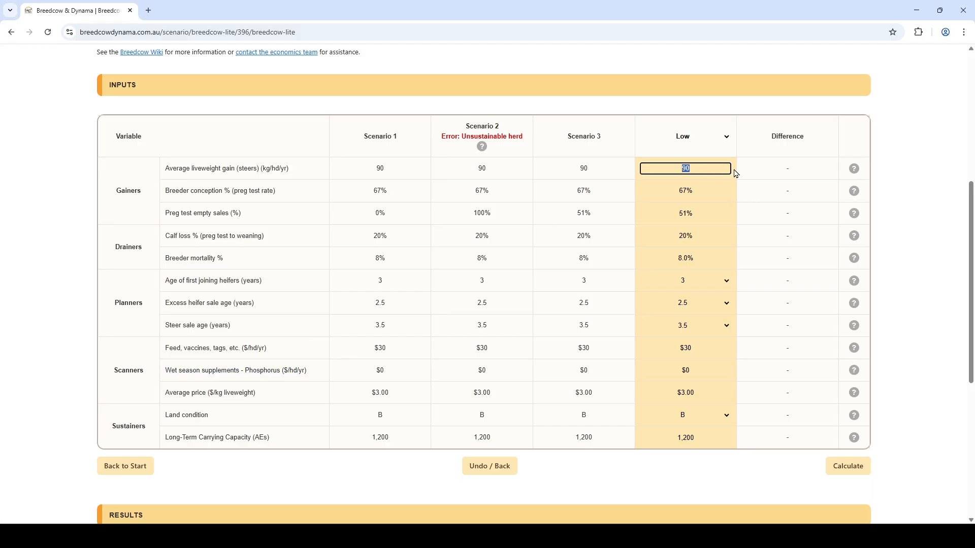
pyautogui.write('120')
pyautogui.press('Tab')
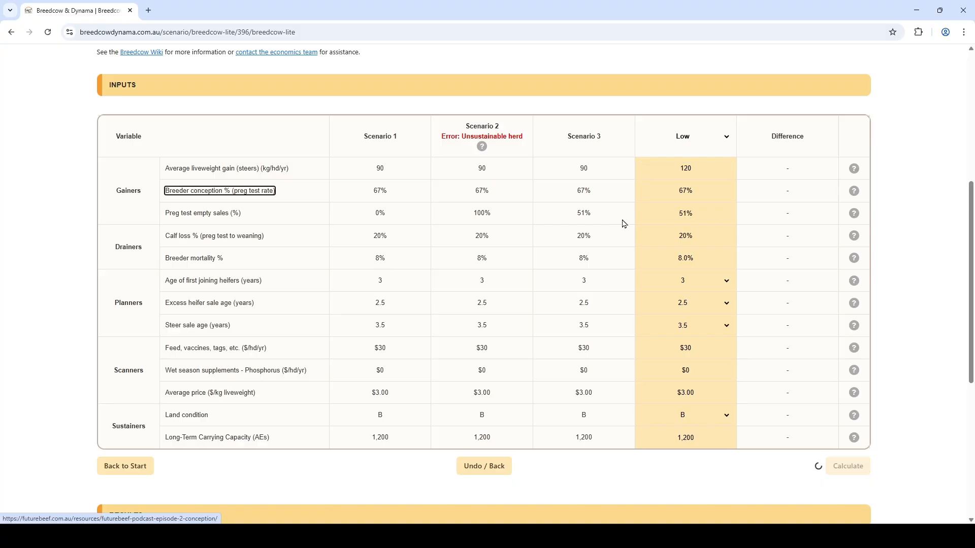
pyautogui.click(703, 189)
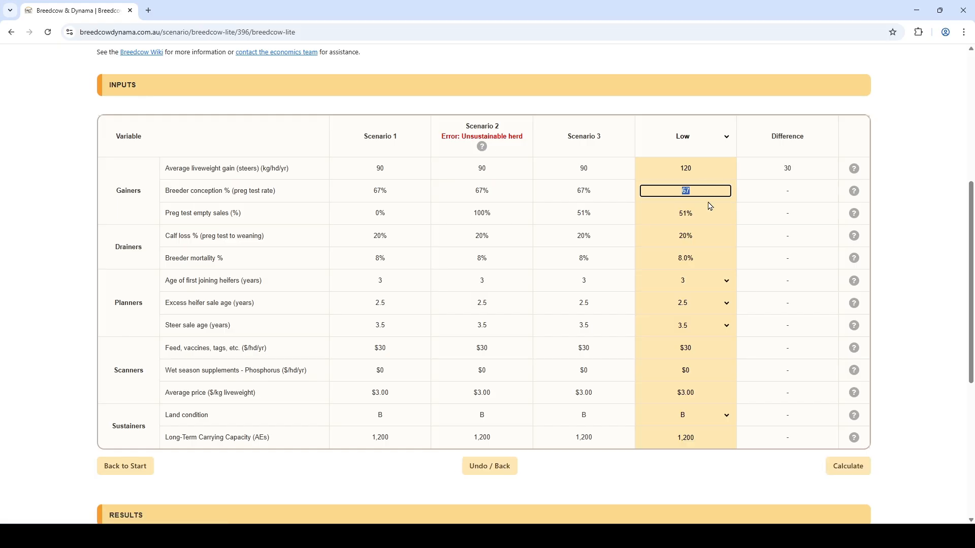
pyautogui.write('77')
pyautogui.press('Tab')
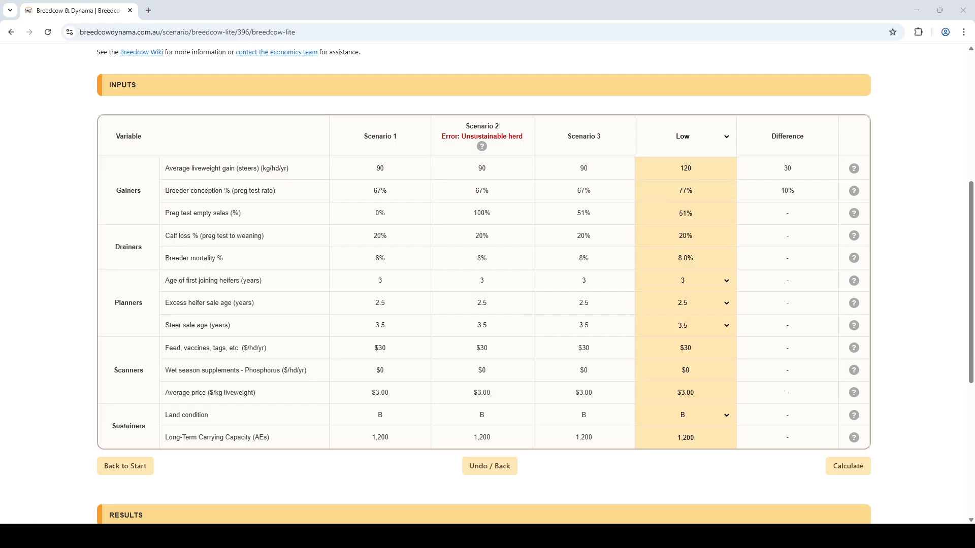
# Step: Set preg test empty sales to 100% and calf loss to 15%
pyautogui.click(709, 214)
pyautogui.write('100')
pyautogui.press('Tab')
pyautogui.press('Tab')
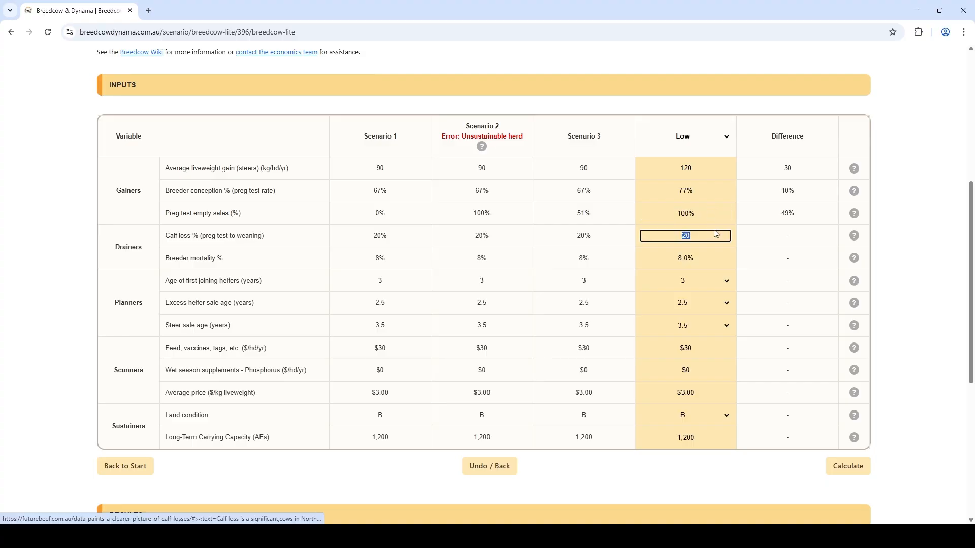
pyautogui.click(711, 238)
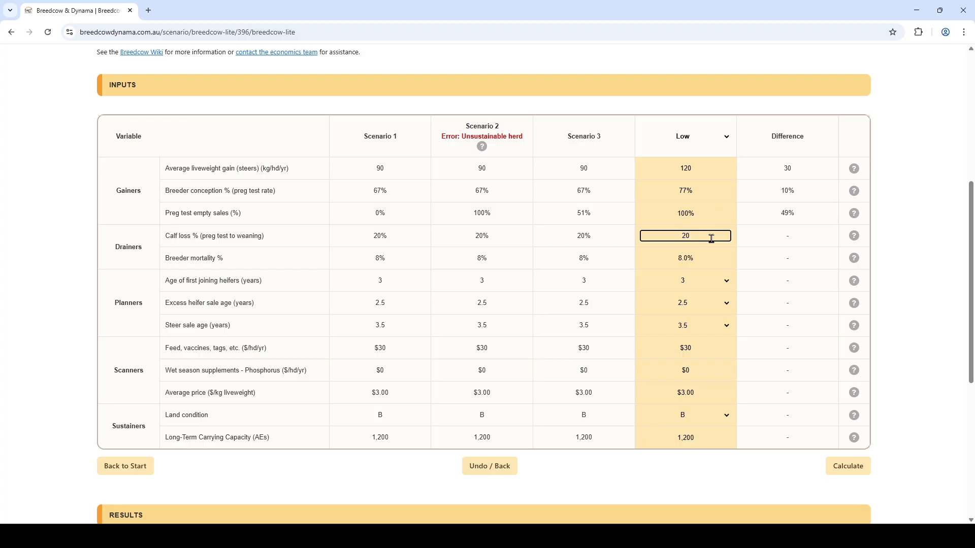
pyautogui.press('BackSpace')
pyautogui.press('BackSpace')
pyautogui.write('15')
# Step: Set breeder mortality to 4%
pyautogui.press('Tab')
pyautogui.press('Tab')
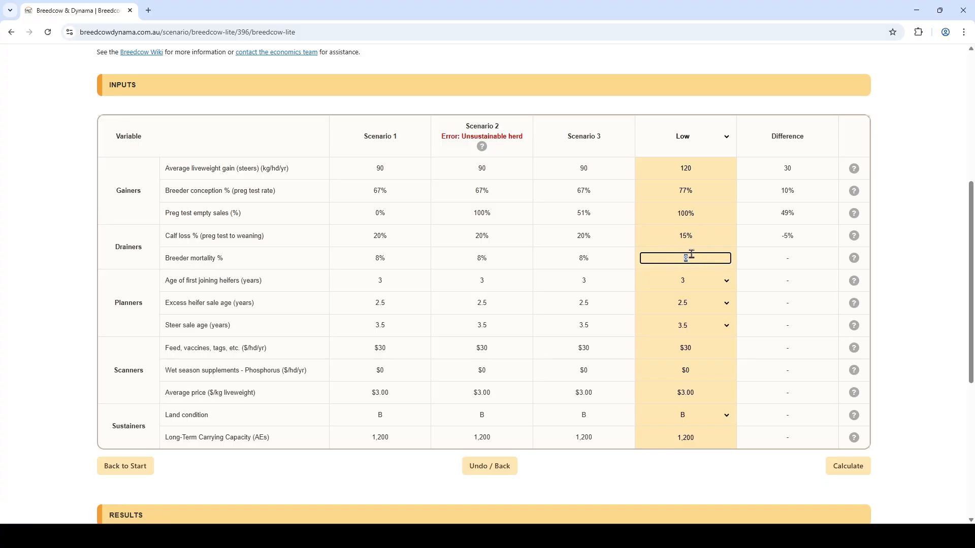
pyautogui.write('4')
pyautogui.press('Tab')
pyautogui.press('Tab')
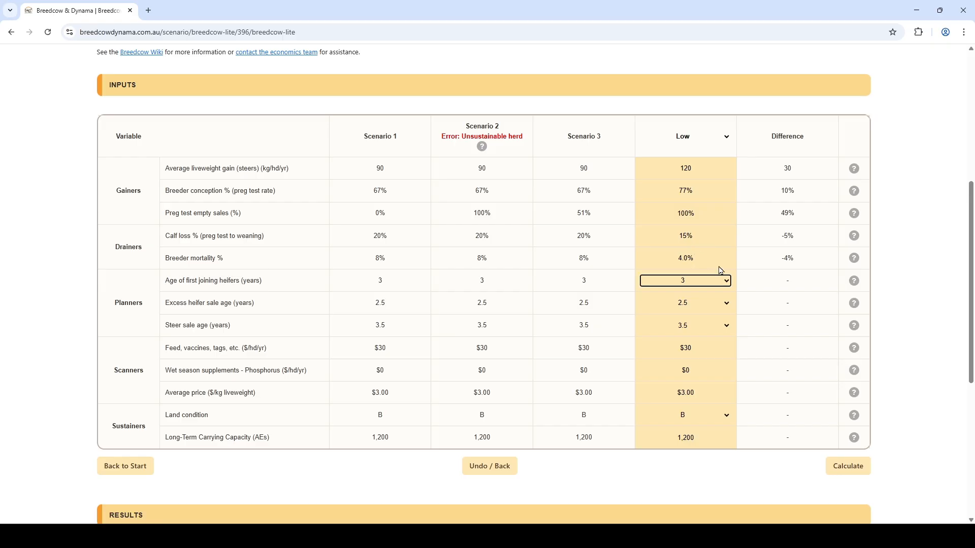
# Step: Set wet season phosphorus supplements to $15/hd/yr and recalculate the scenario
pyautogui.click(697, 369)
pyautogui.scroll(-2, 706, 370)
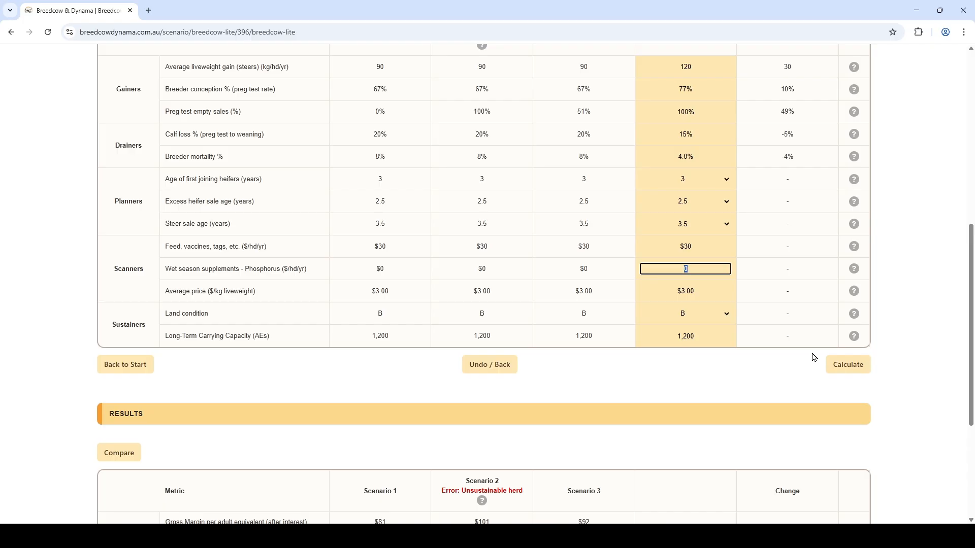
pyautogui.write('15')
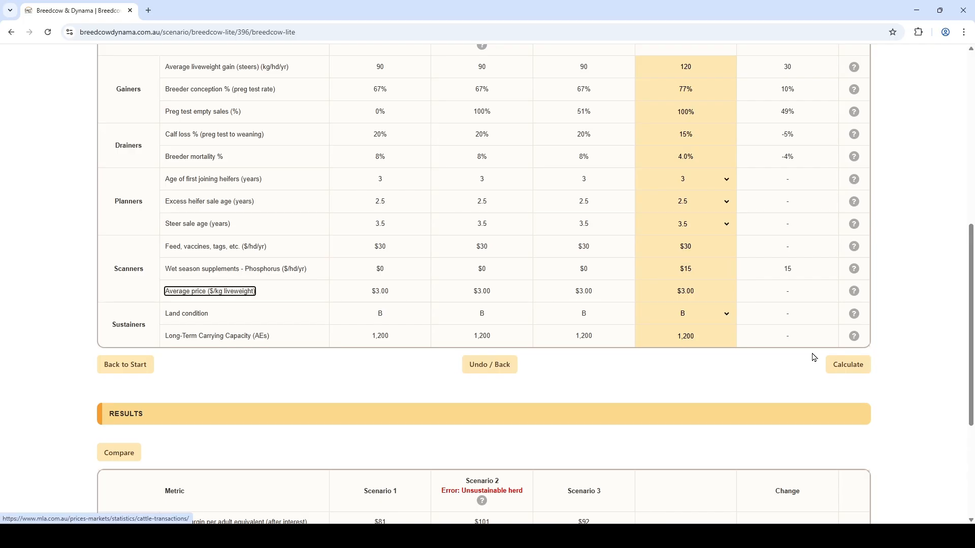
pyautogui.click(837, 364)
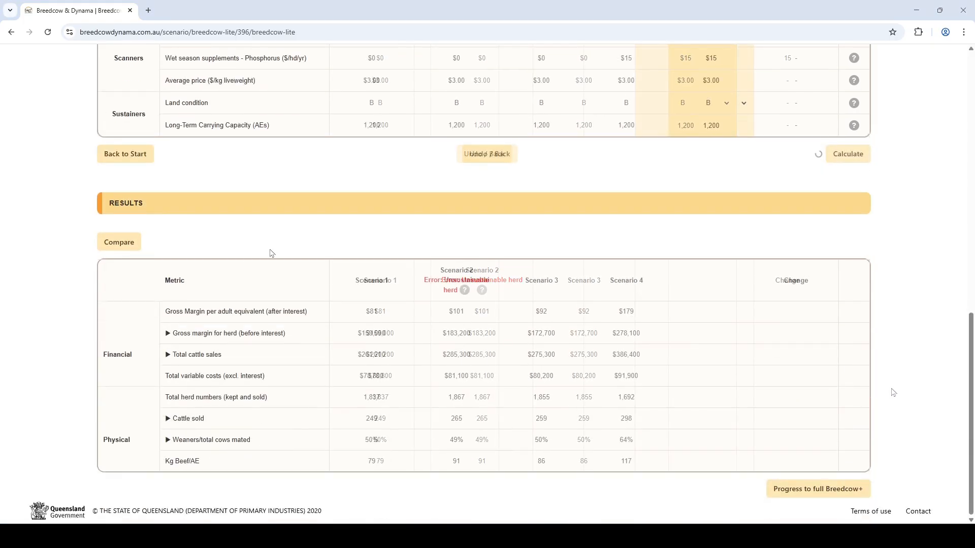
# Step: Compare results with Scenario 3 as Scenario A and Scenario 4 as Scenario B
pyautogui.click(119, 242)
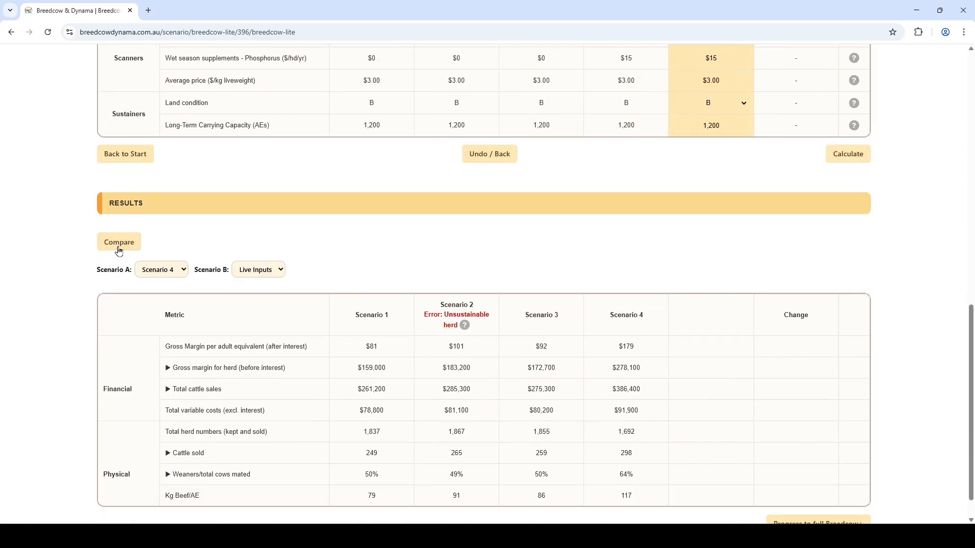
pyautogui.click(157, 269)
pyautogui.click(188, 309)
pyautogui.click(259, 270)
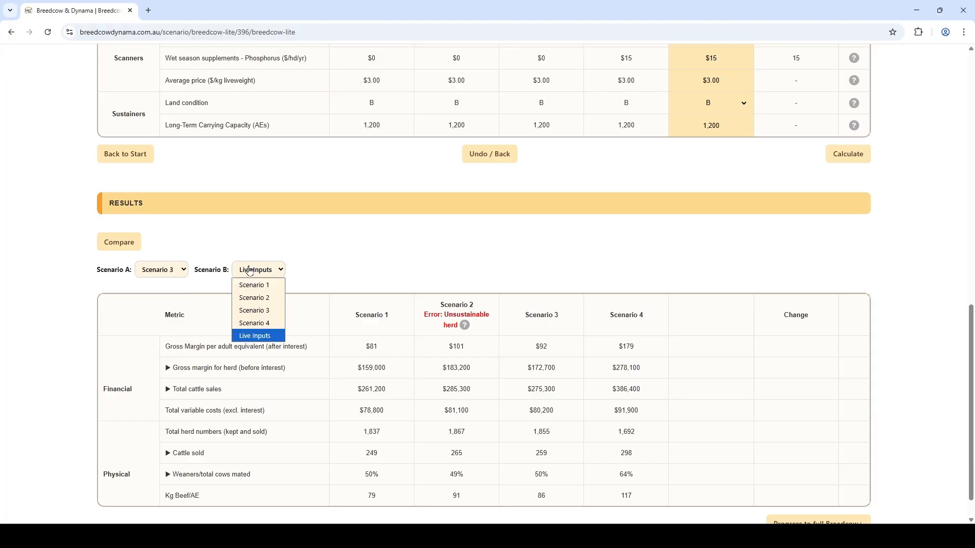
pyautogui.click(263, 323)
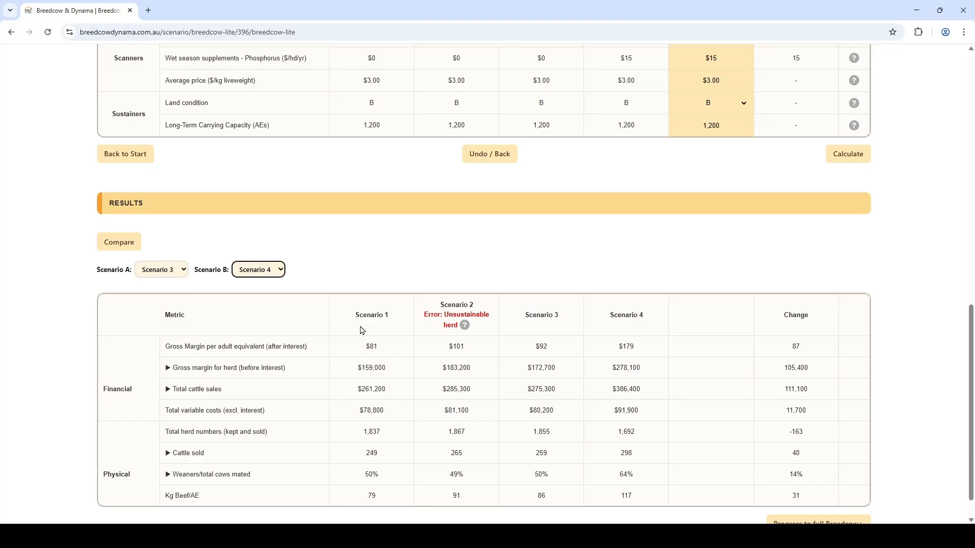
# Step: Expand the gross margin for herd and weaners/total cows mated breakdowns to examine the comparison details
pyautogui.scroll(-1, 363, 330)
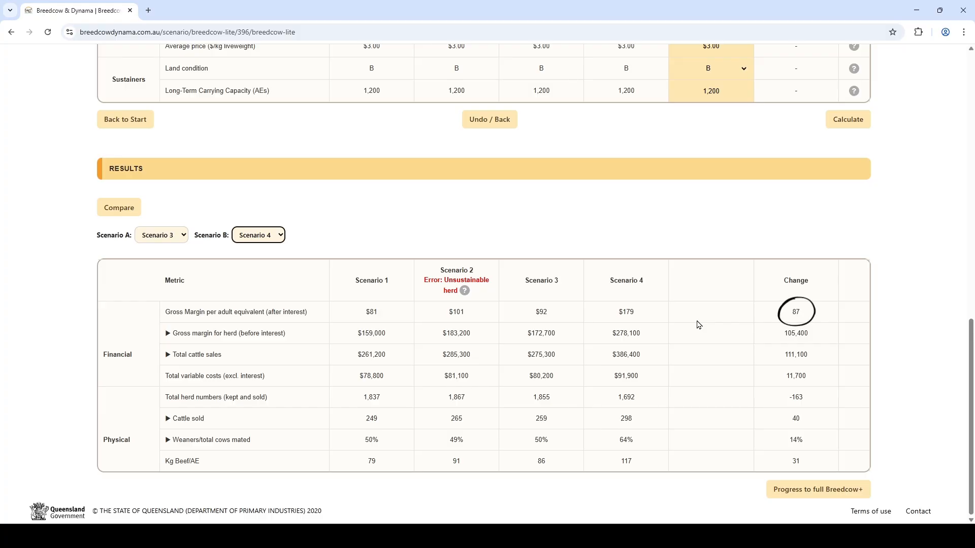
pyautogui.click(220, 339)
pyautogui.scroll(-2, 405, 340)
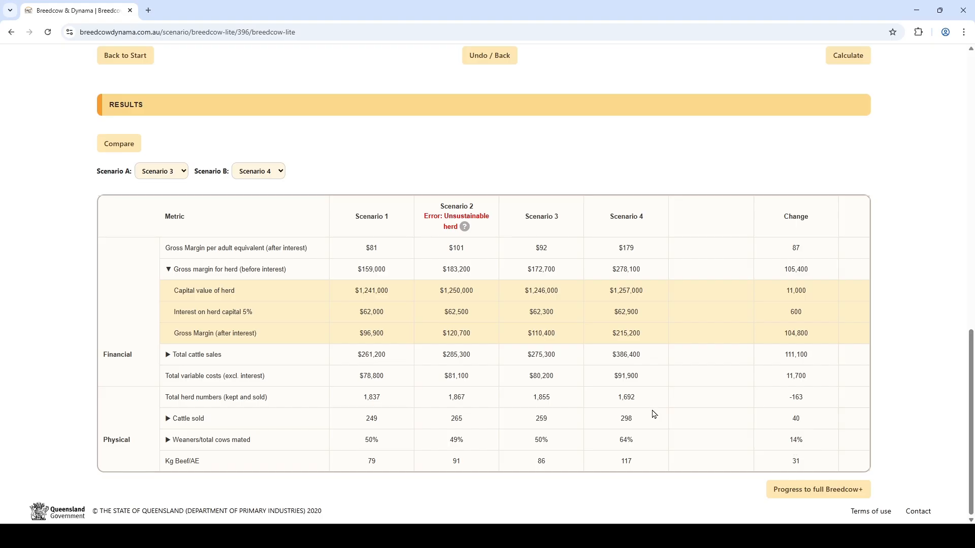
pyautogui.click(213, 440)
pyautogui.scroll(-1, 242, 436)
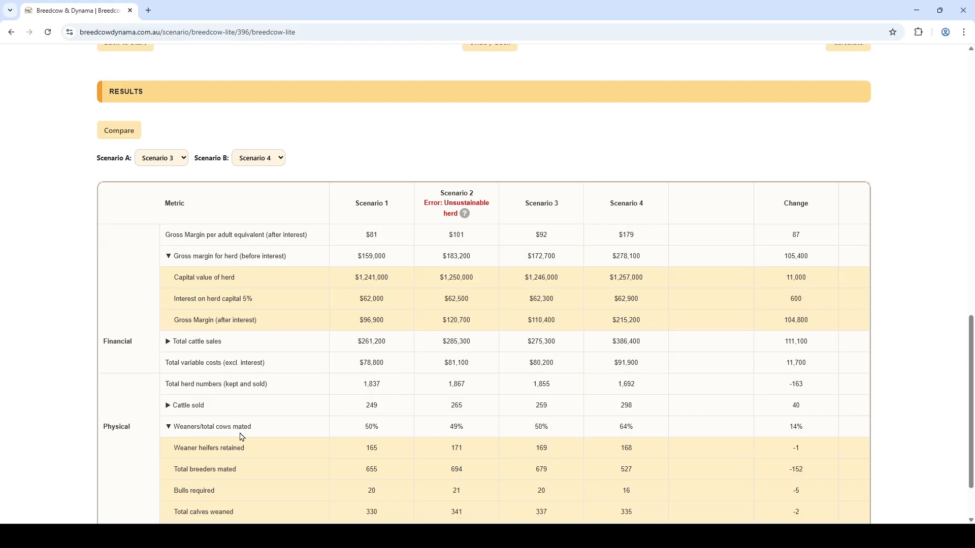
pyautogui.scroll(-2, 242, 437)
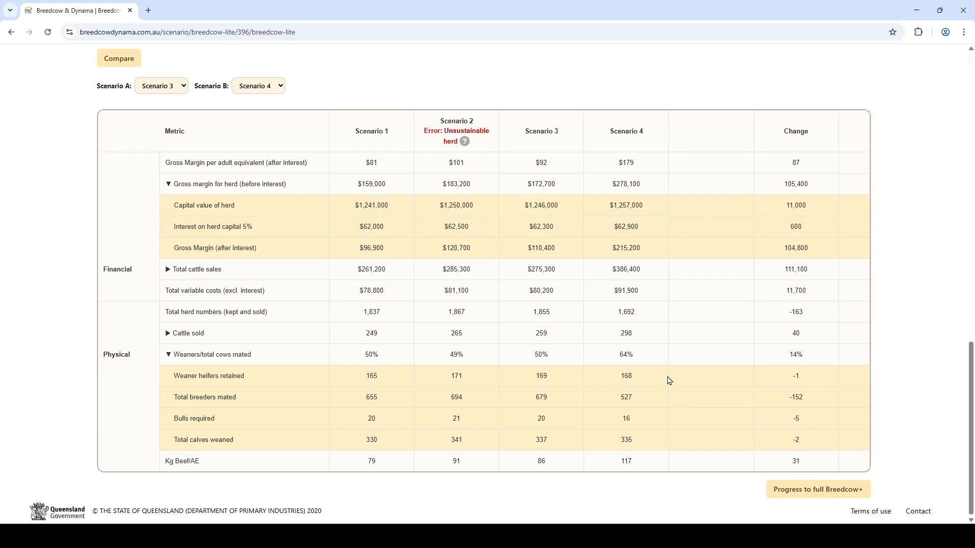
# Step: Set wet season phosphorus supplements to $83/hd/yr and recalculate
pyautogui.scroll(9, 668, 381)
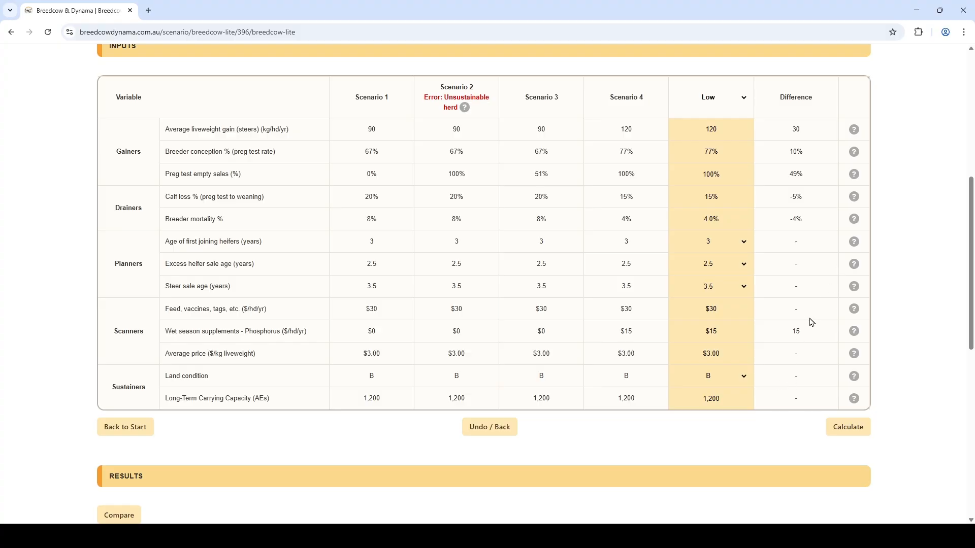
pyautogui.click(736, 336)
pyautogui.write('83')
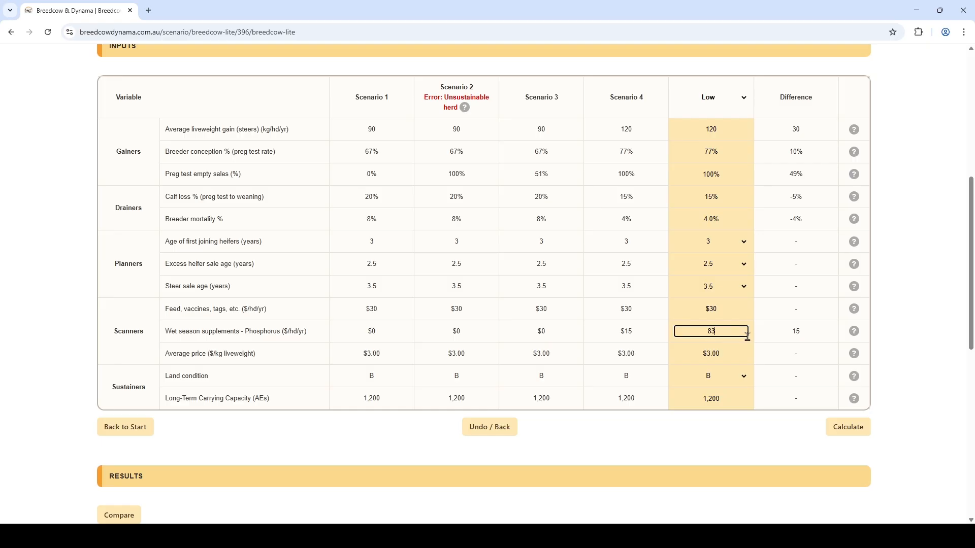
pyautogui.press('Tab')
pyautogui.click(854, 428)
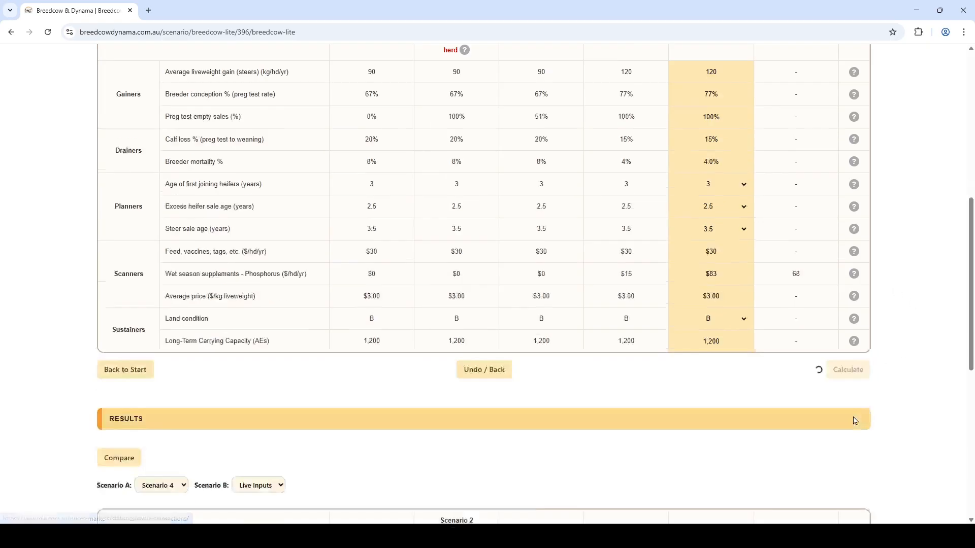